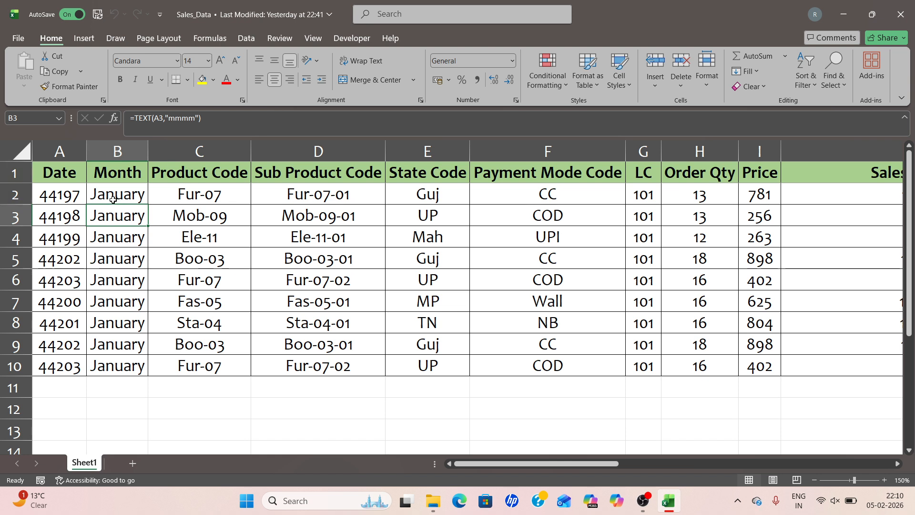
left_click(112, 199)
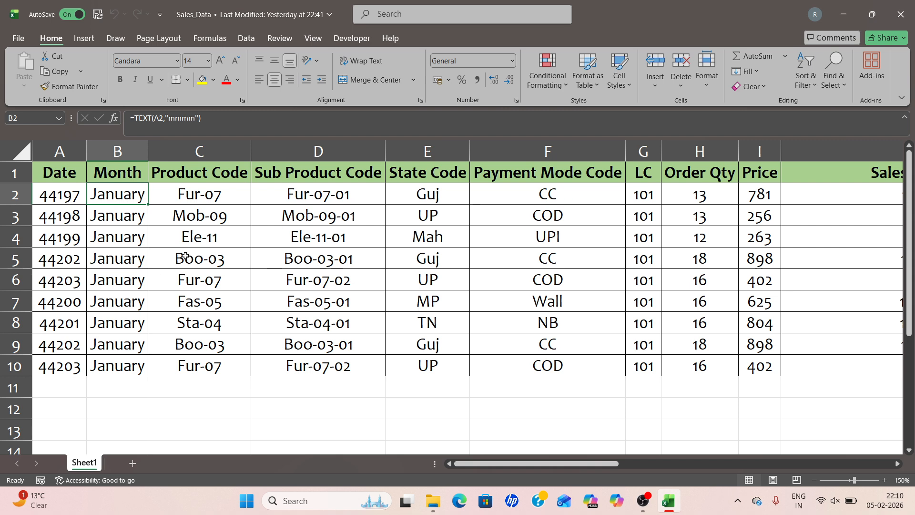
left_click(228, 280)
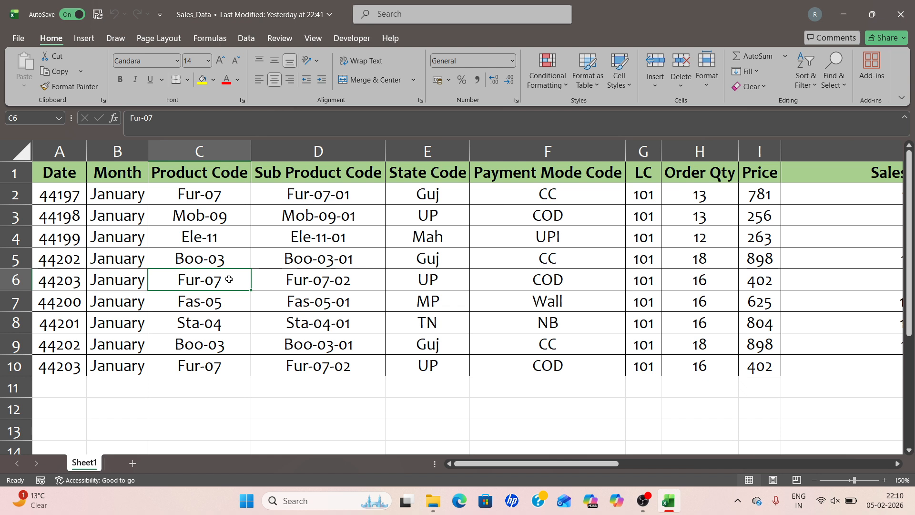
left_click(133, 306)
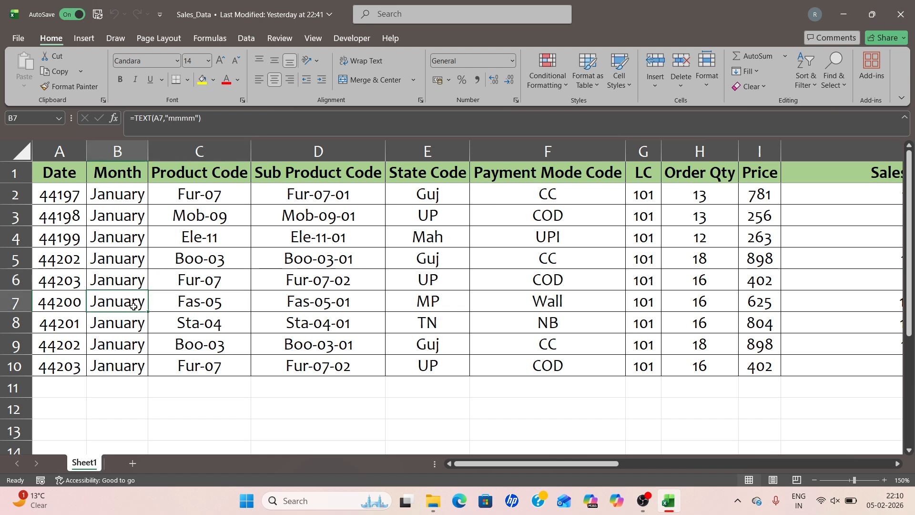
left_click(276, 286)
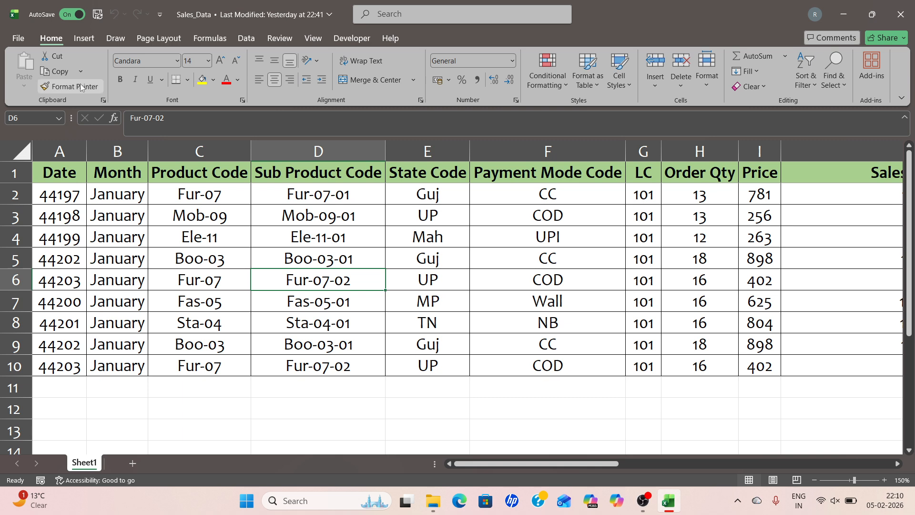
Examine the command groups offered for inserting, drawing, page layout, formulas, data, review and view.
left_click(73, 39)
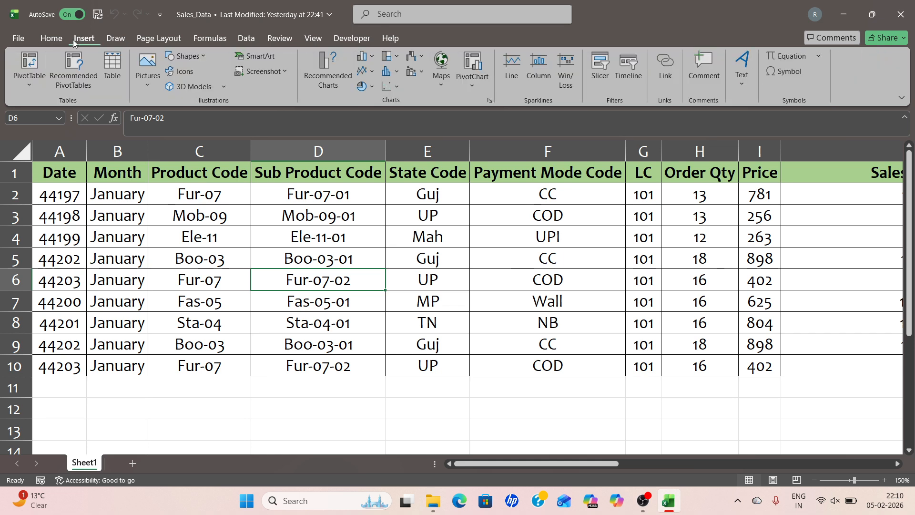
left_click(46, 41)
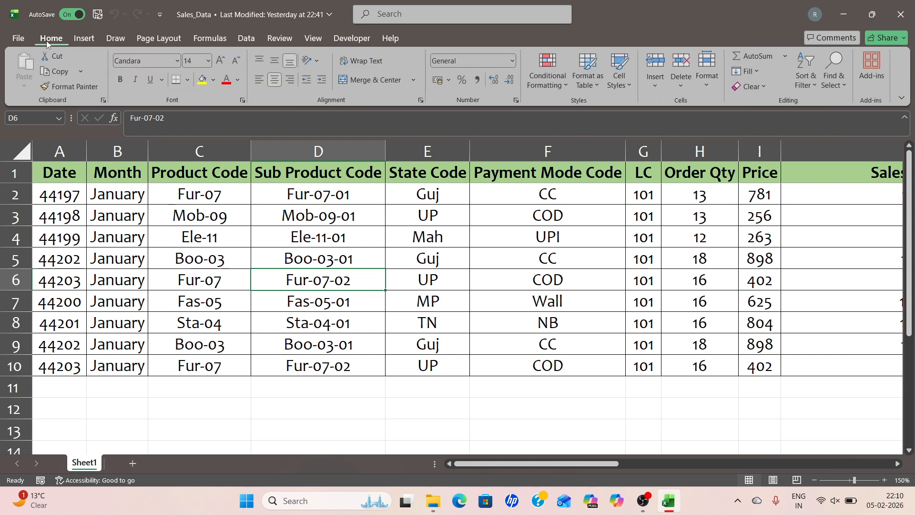
left_click(85, 41)
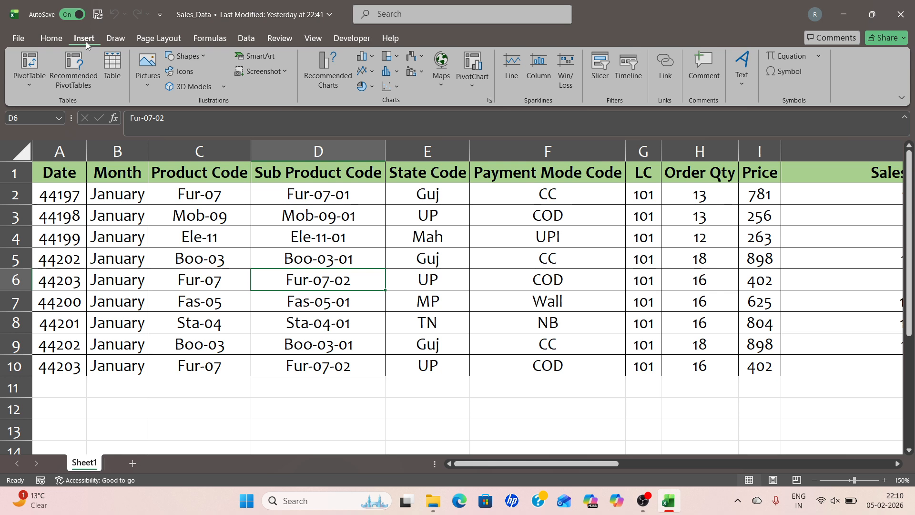
left_click(116, 37)
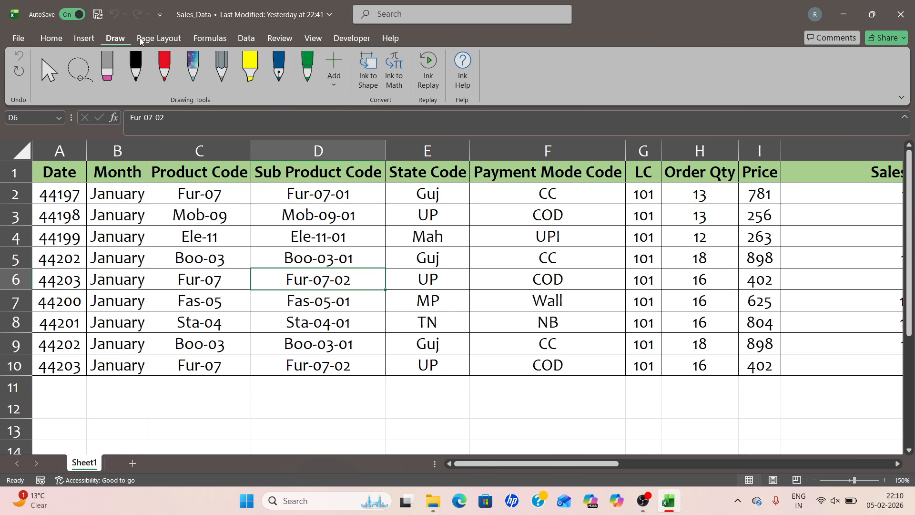
left_click(153, 41)
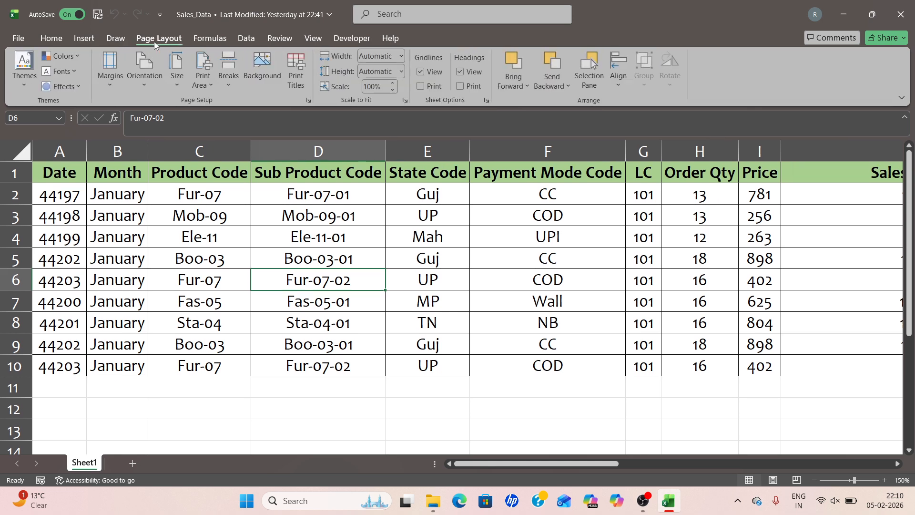
left_click(213, 40)
left_click(250, 41)
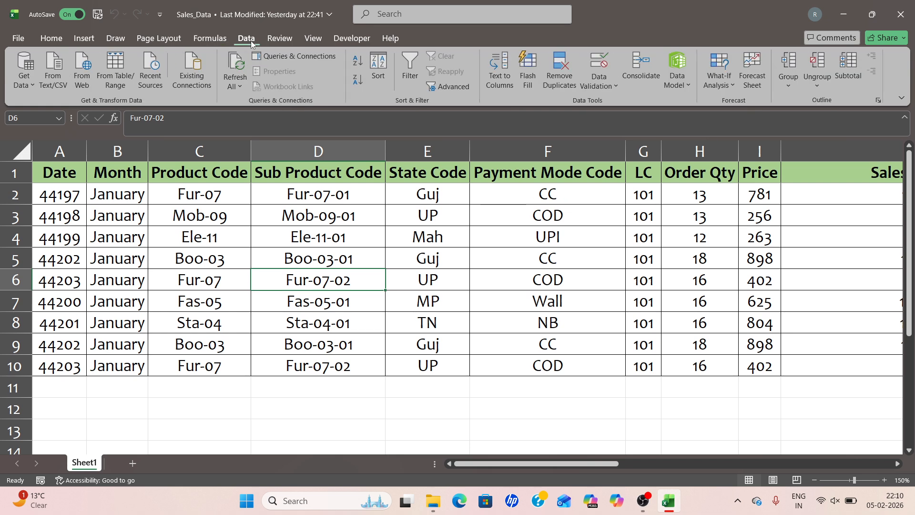
left_click(287, 41)
left_click(317, 42)
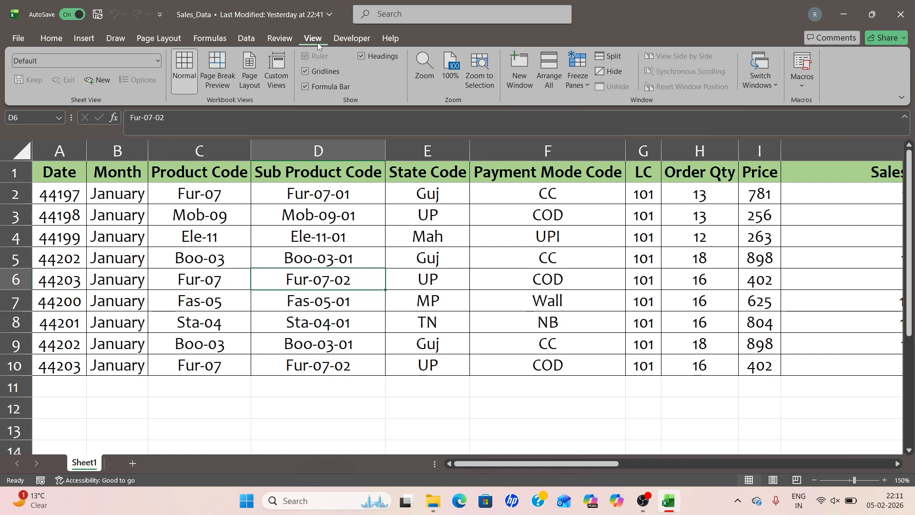
Inspect the font and alignment settings of cell D6 in the Format Cells dialog without changing them.
left_click(51, 38)
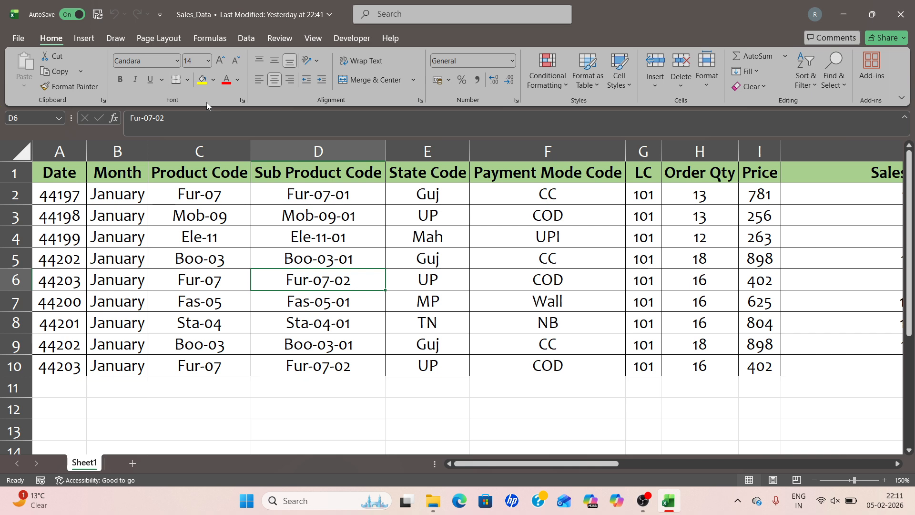
left_click(242, 101)
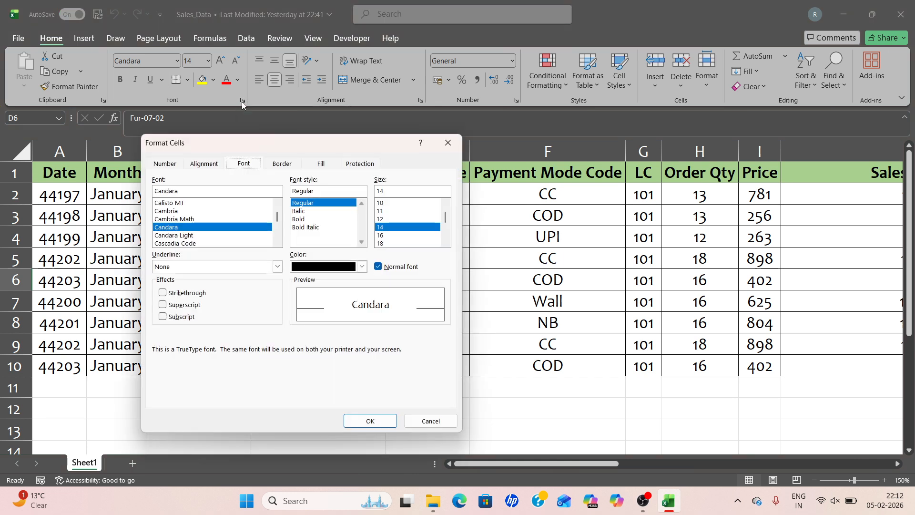
left_click(442, 147)
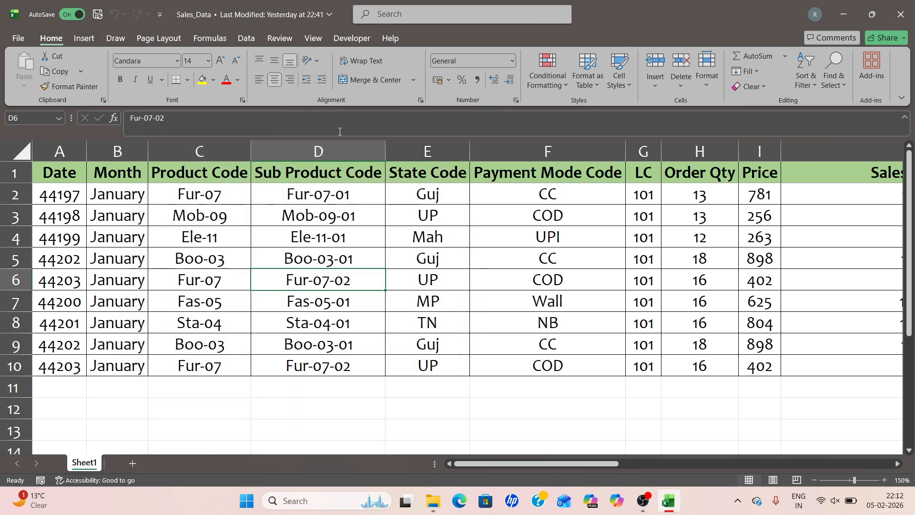
left_click(244, 101)
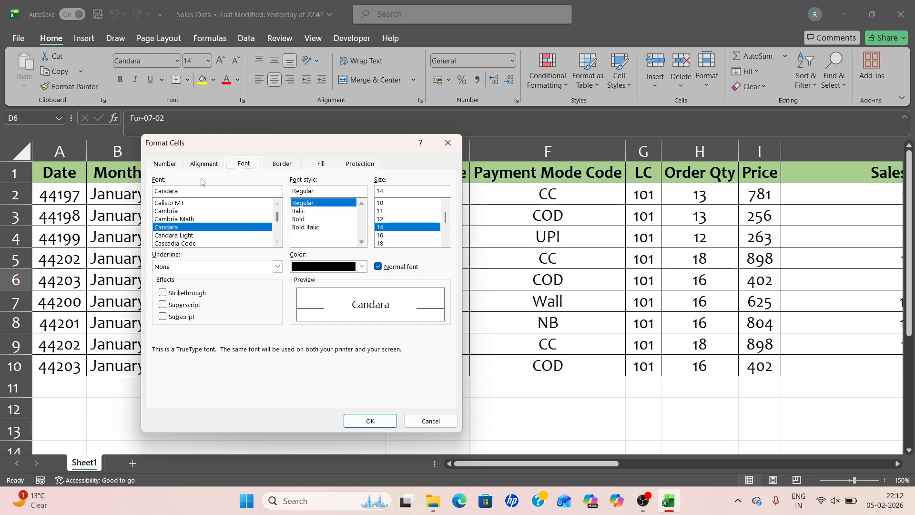
left_click(205, 166)
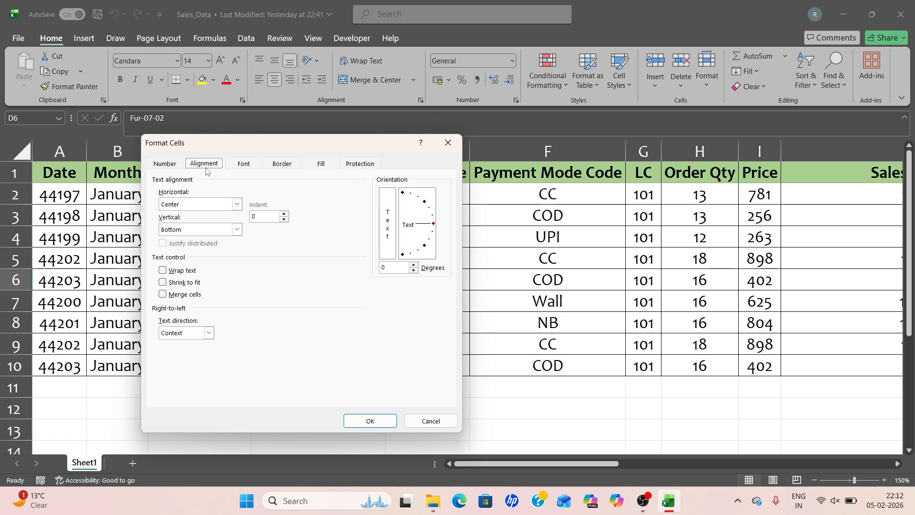
left_click(448, 143)
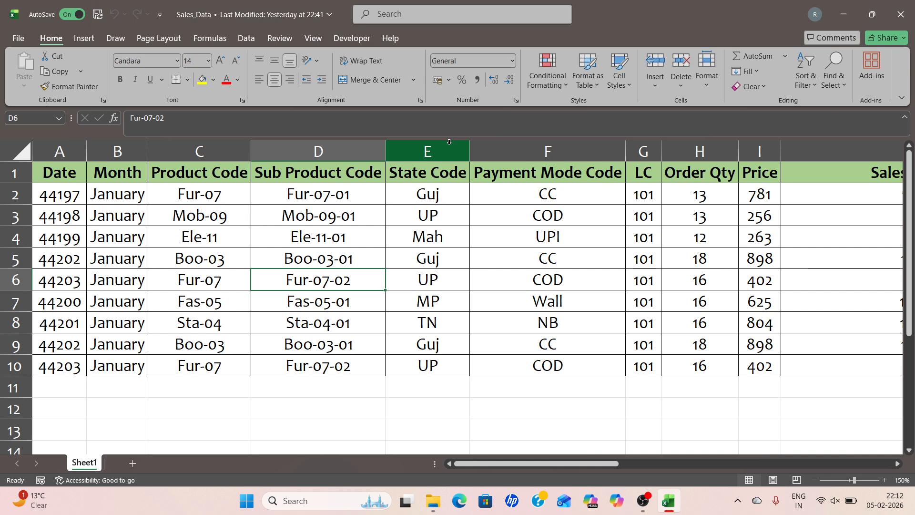
Create a new workbook from the Simple service invoice template in the Business template category.
left_click(16, 37)
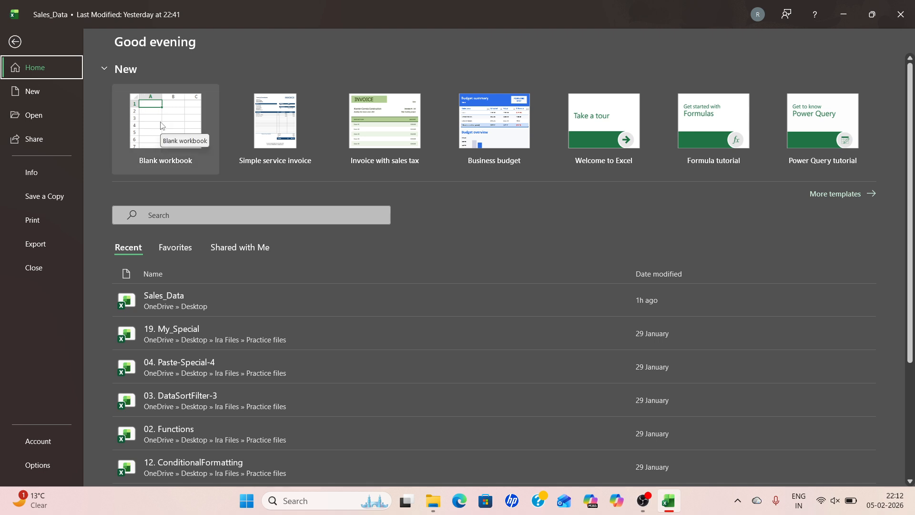
left_click(818, 201)
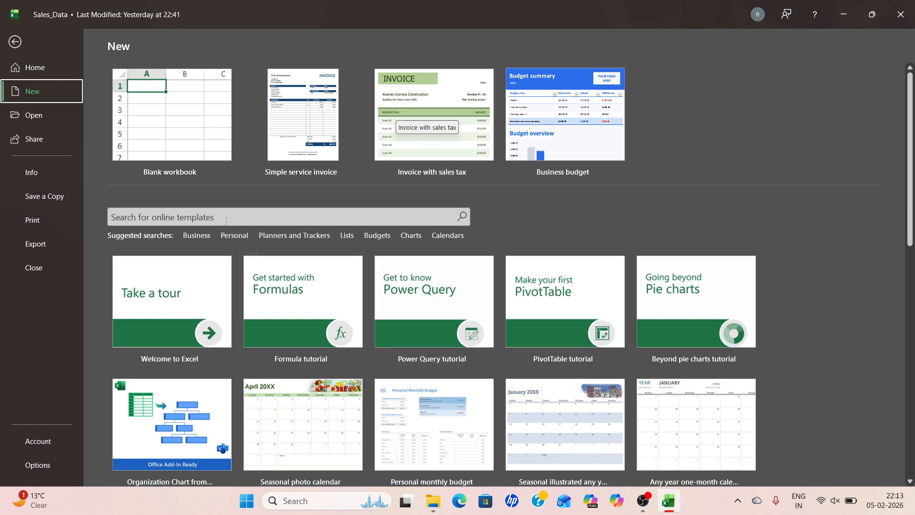
left_click(197, 236)
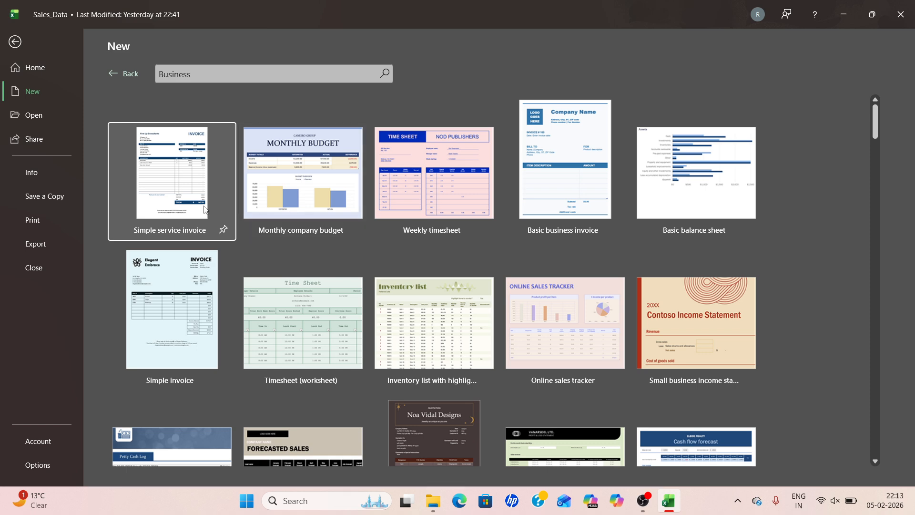
left_click(204, 209)
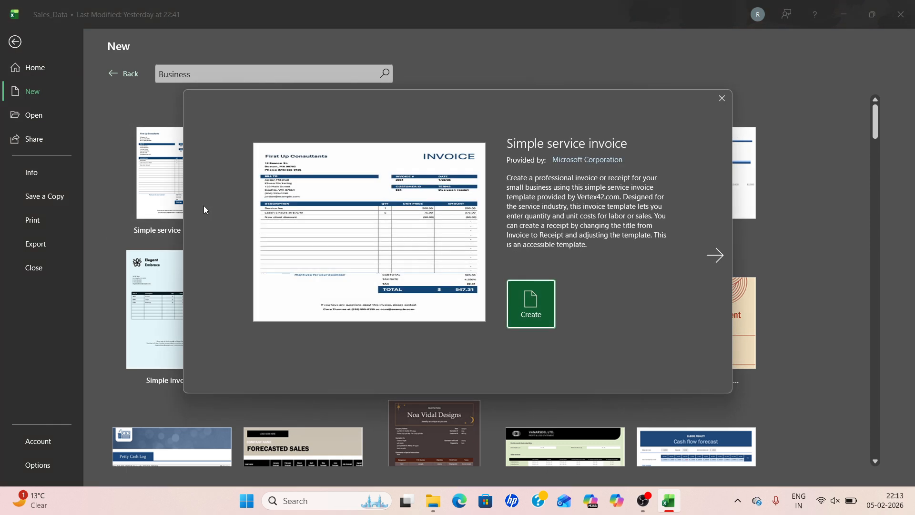
left_click(537, 292)
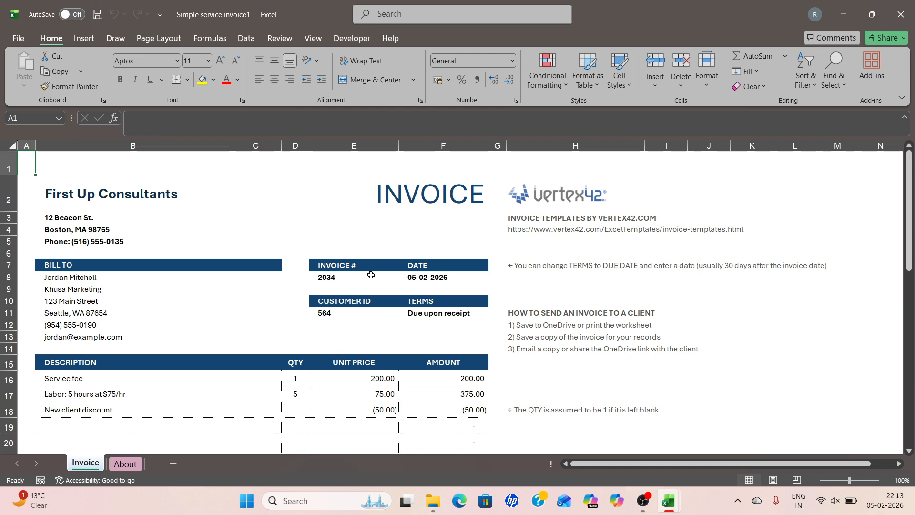
Replace the invoice number in E8 and enter the current date, 05-02-2026, as a fixed invoice date in F8.
left_click(343, 275)
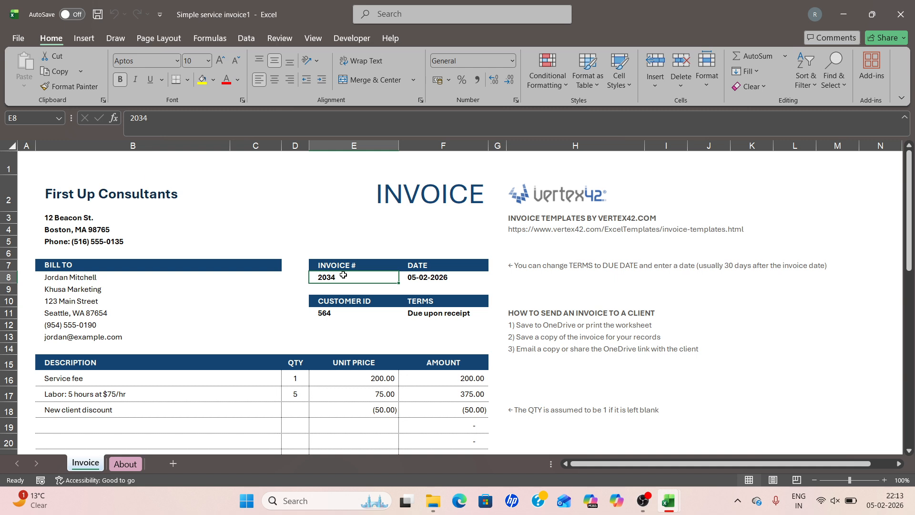
type("4445")
key("Return")
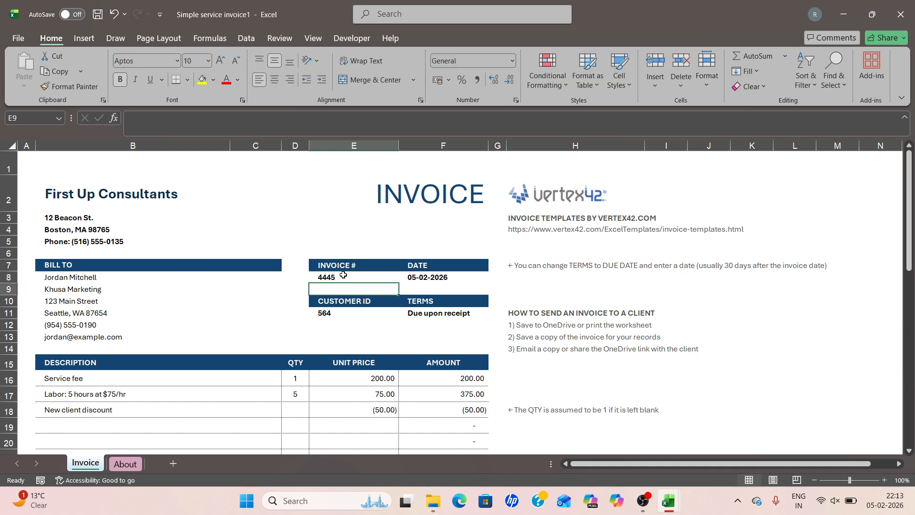
key("Up")
key("Right")
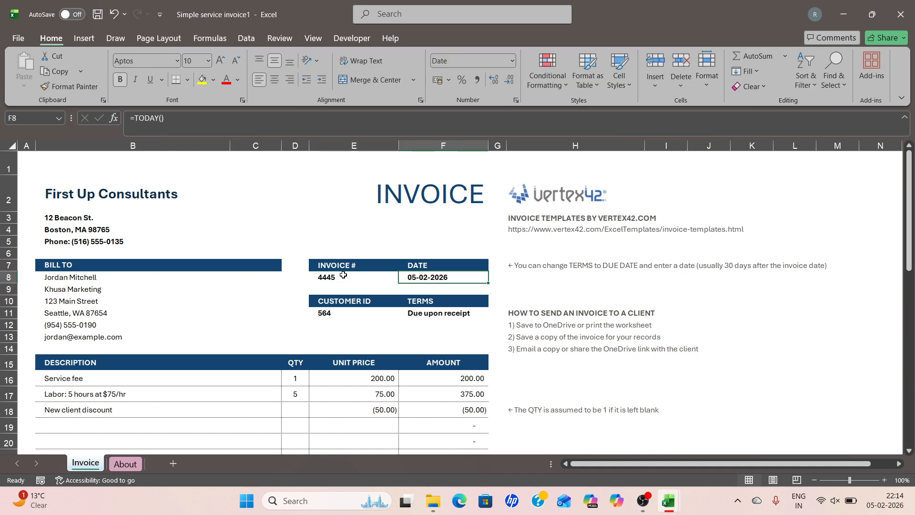
key("ctrl+semicolon")
key("Return")
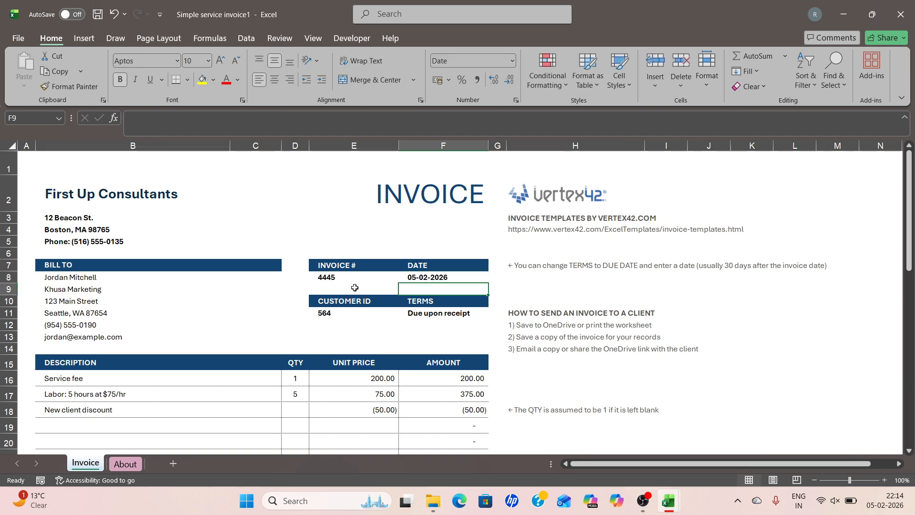
Examine the customer ID, the terms, and the service fee line's description, quantity, unit price and amount formula.
left_click(345, 318)
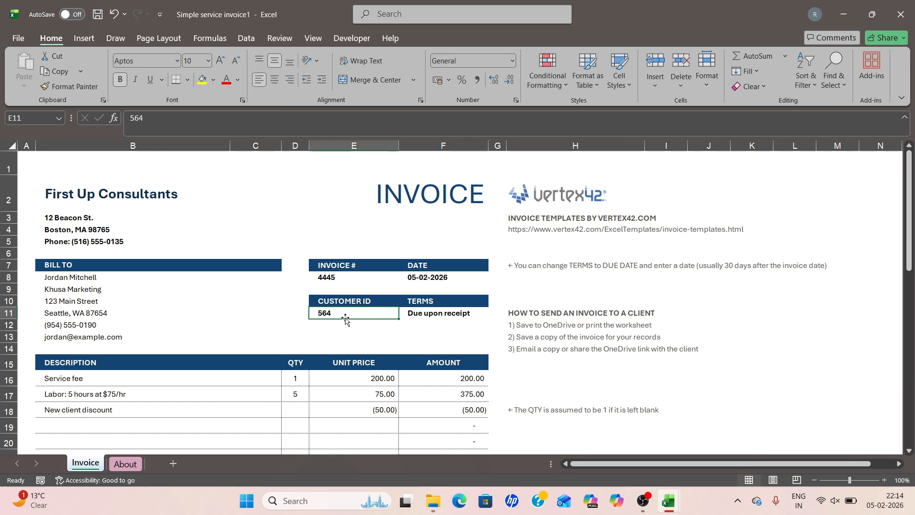
left_click(414, 315)
left_click(193, 385)
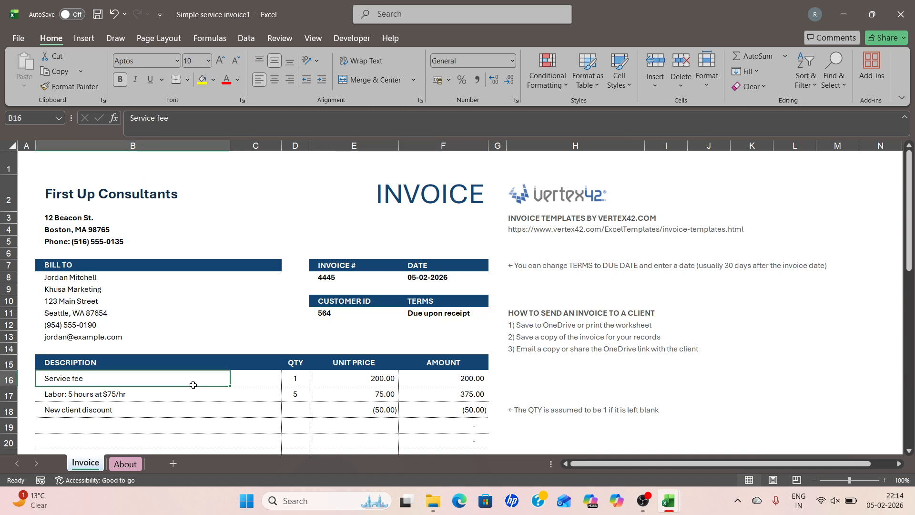
left_click(301, 377)
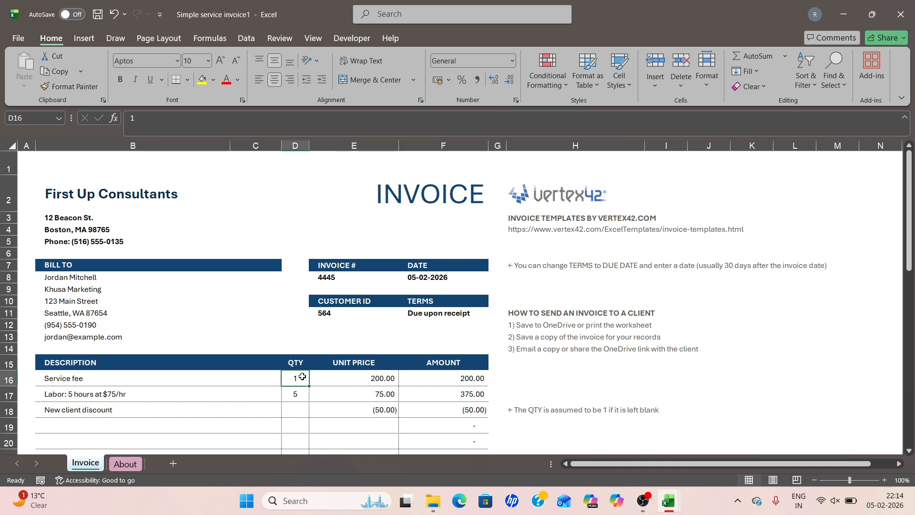
left_click(349, 377)
left_click(445, 373)
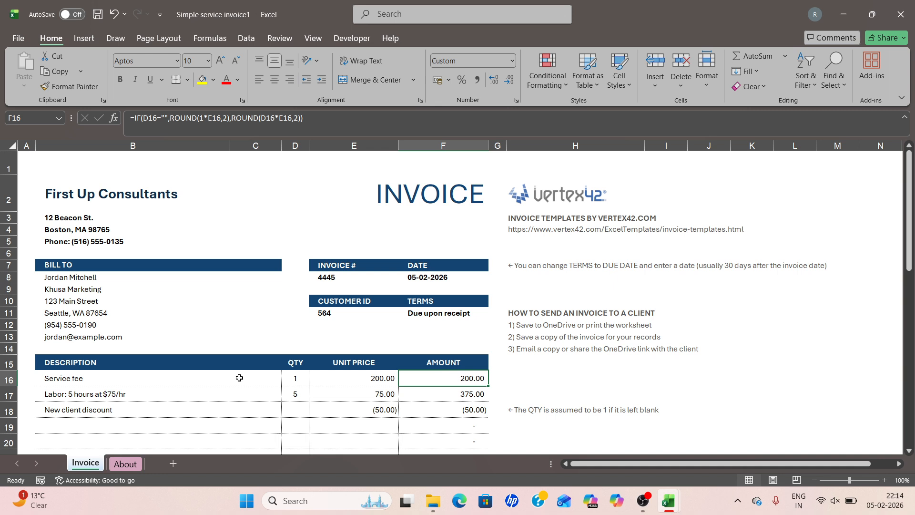
left_click(301, 296)
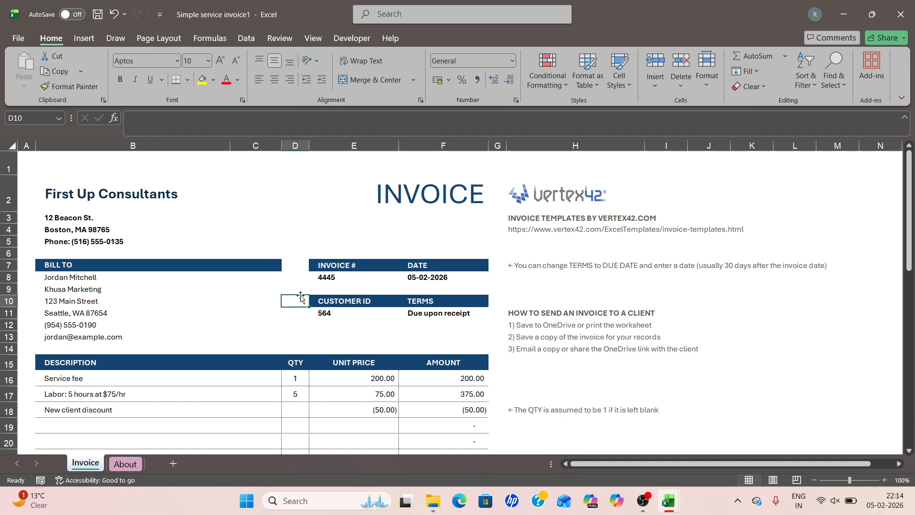
Open the print settings for the invoice workbook.
left_click(18, 40)
left_click(39, 244)
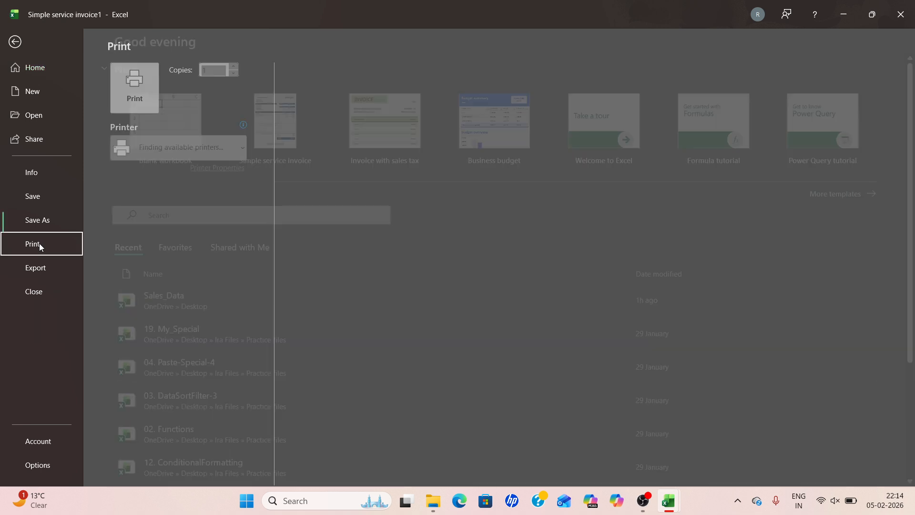